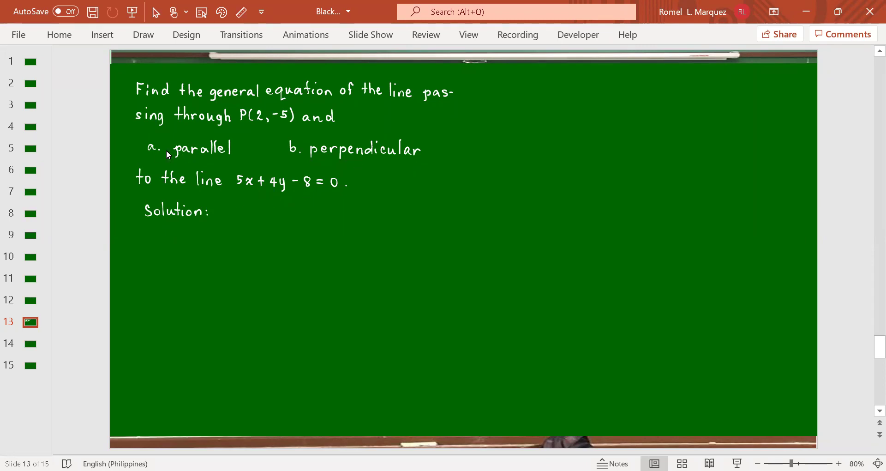
Ink the 'a.' label for the parallel case under Solution:.
left_click(157, 248)
left_click_drag(151, 248, 178, 249)
Begin inking the word 'parallel' after the 'a.' label.
left_click_drag(179, 250, 183, 247)
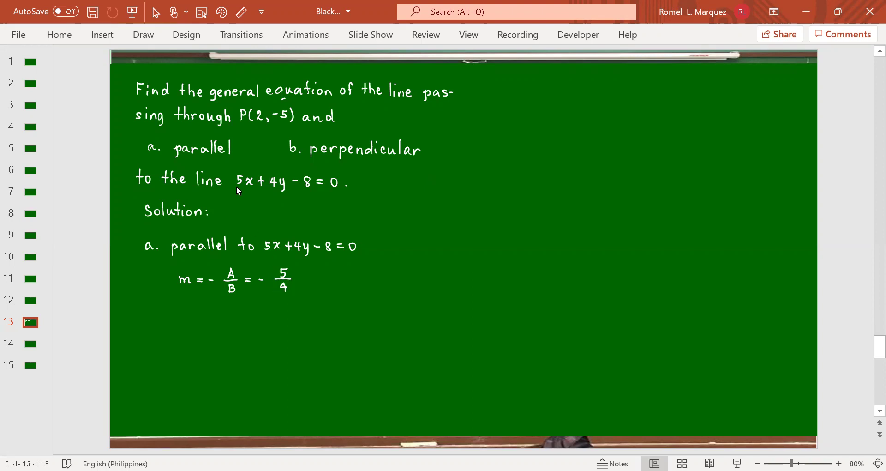
Nudge the 5/4 ink fraction left, undo a stray ink dot, and start '= m' after it.
left_click(141, 35)
left_click(282, 294)
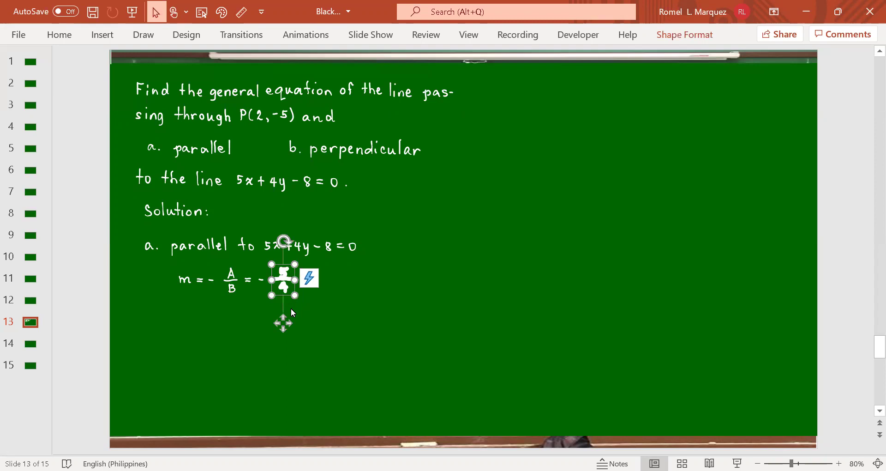
left_click_drag(283, 322, 282, 320)
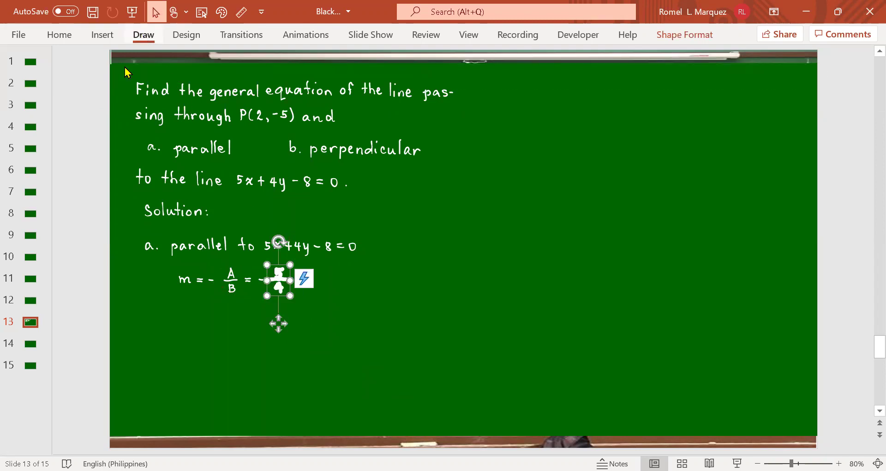
key("Escape")
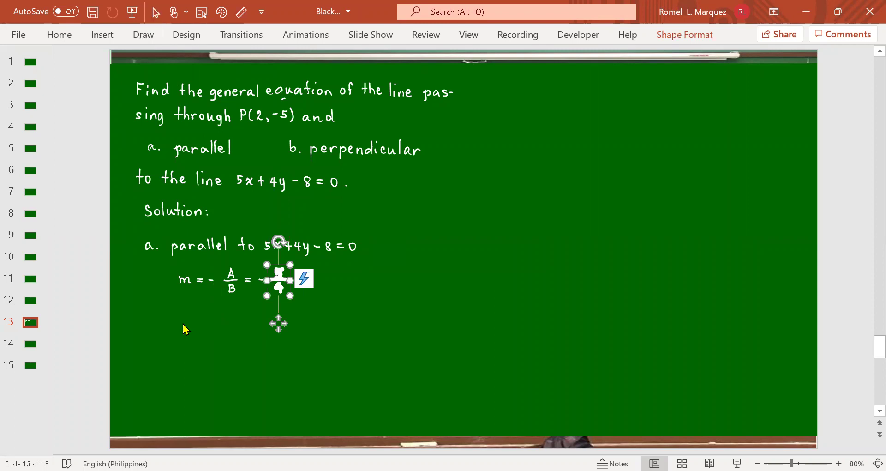
left_click(183, 325)
key("ctrl+z")
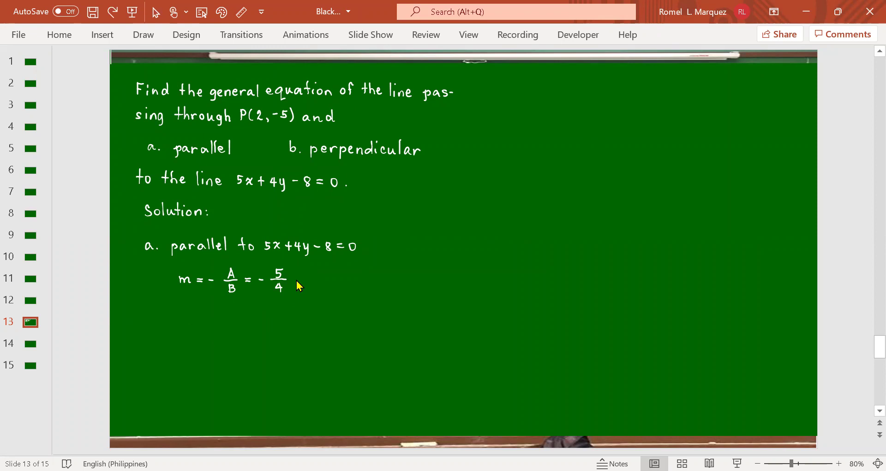
left_click_drag(296, 282, 323, 283)
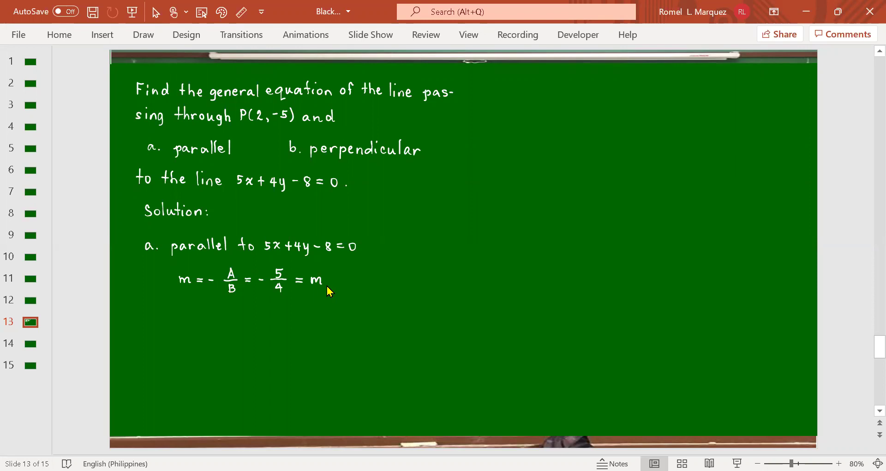
Add subscript L to m, then ink 'L:' on the next line and begin its equation.
left_click_drag(325, 282, 328, 288)
left_click_drag(145, 313, 153, 325)
left_click(159, 317)
left_click(159, 323)
mouse_move(187, 316)
left_mouse_down()
mouse_move(188, 329)
mouse_move(203, 320)
left_mouse_up()
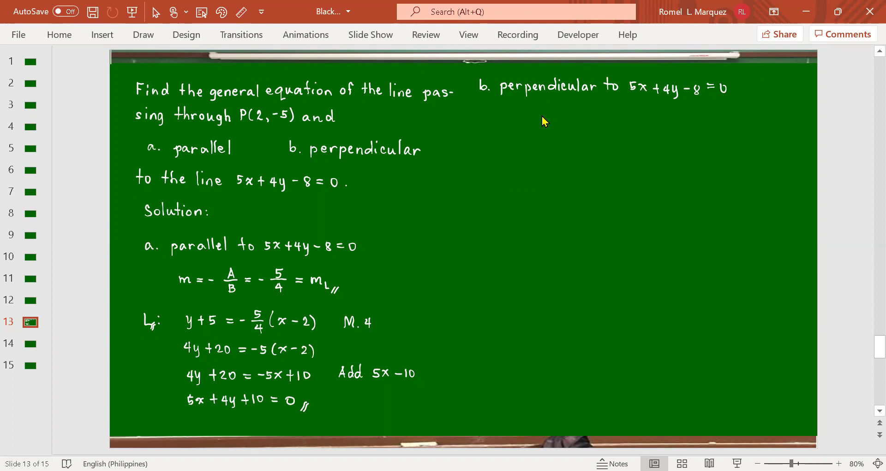
Ink 'm = -5/4 → m⊥ = 4/5' under part b and start the L⊥ label.
left_click_drag(535, 119, 548, 118)
left_click_drag(569, 115, 592, 118)
left_click_drag(587, 119, 648, 120)
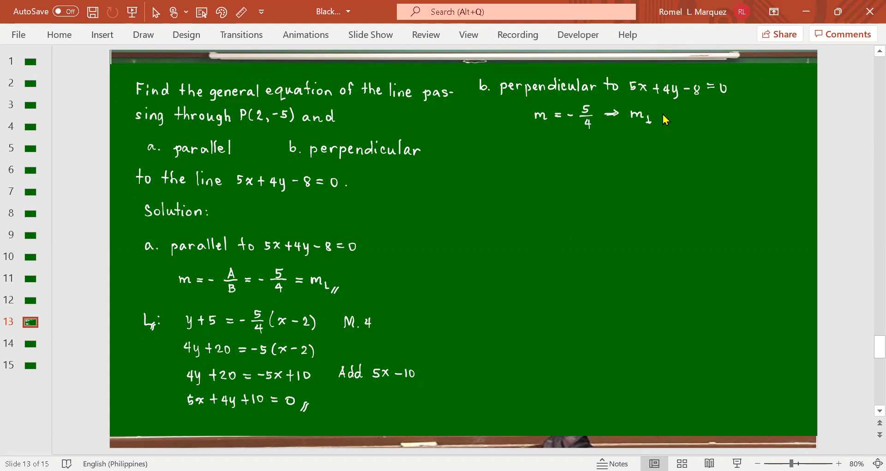
left_click_drag(659, 117, 667, 116)
mouse_move(681, 107)
left_mouse_down()
mouse_move(693, 119)
mouse_move(685, 127)
mouse_move(690, 120)
left_mouse_up()
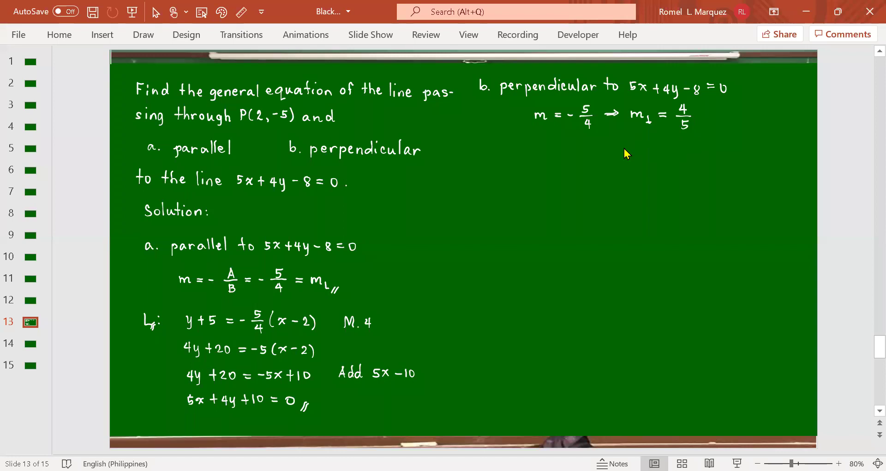
left_click_drag(505, 163, 508, 170)
Ink the colon after L⊥ and begin 'y + 5' of the point-slope equation, undoing the last stroke.
left_click(521, 163)
left_click(521, 158)
mouse_move(538, 157)
left_mouse_down()
mouse_move(541, 169)
mouse_move(555, 159)
left_mouse_up()
mouse_move(553, 154)
left_mouse_down()
mouse_move(561, 167)
mouse_move(571, 157)
mouse_move(610, 159)
mouse_move(603, 175)
mouse_move(611, 165)
mouse_move(621, 174)
mouse_move(633, 166)
left_mouse_up()
left_click(561, 158)
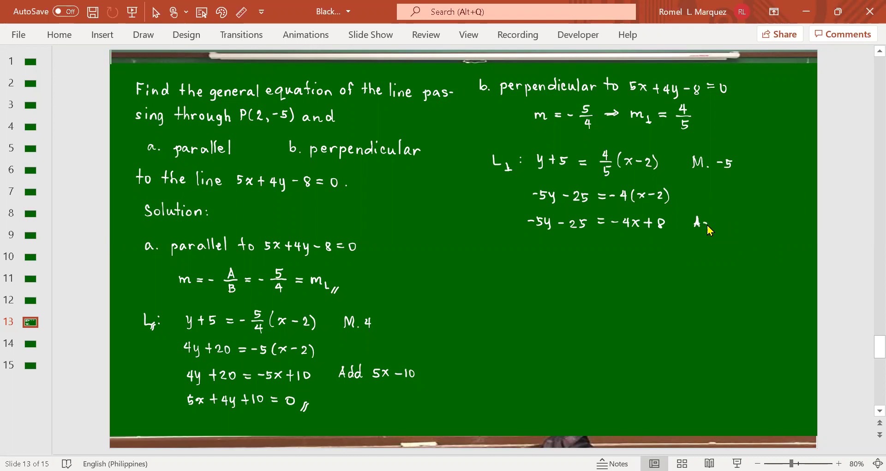
key("ctrl+z")
key("ctrl+z")
key("ctrl+z")
Ink the 'Add 4x-8' note, then the final answer '4x - 5y - 33 = 0' with two slashes.
mouse_move(699, 225)
left_mouse_down()
mouse_move(721, 218)
mouse_move(721, 227)
mouse_move(699, 225)
mouse_move(763, 227)
left_mouse_up()
key("ctrl+z")
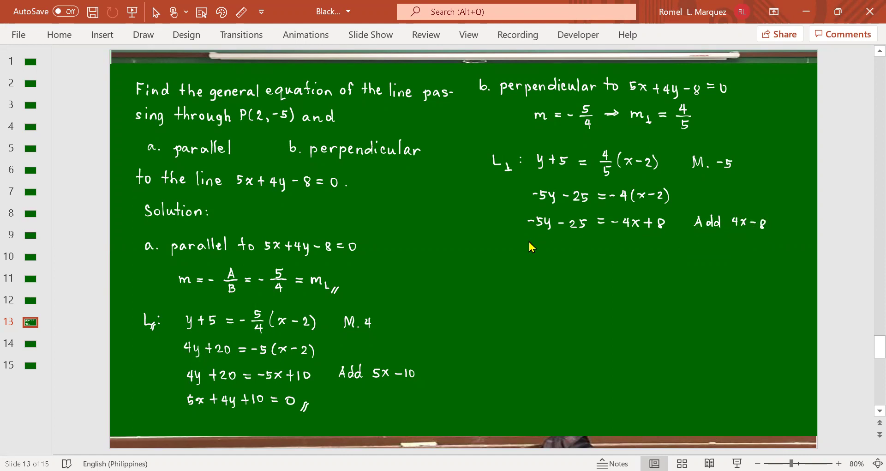
mouse_move(535, 250)
left_mouse_down()
mouse_move(562, 246)
mouse_move(569, 255)
mouse_move(572, 244)
mouse_move(573, 257)
mouse_move(593, 248)
left_mouse_up()
left_click(143, 34)
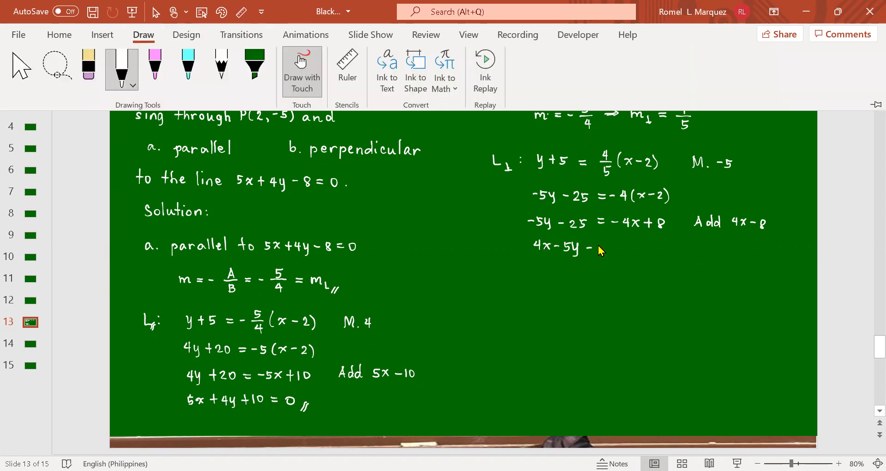
mouse_move(597, 243)
left_mouse_down()
mouse_move(599, 254)
mouse_move(627, 248)
left_mouse_up()
left_click_drag(619, 252, 636, 246)
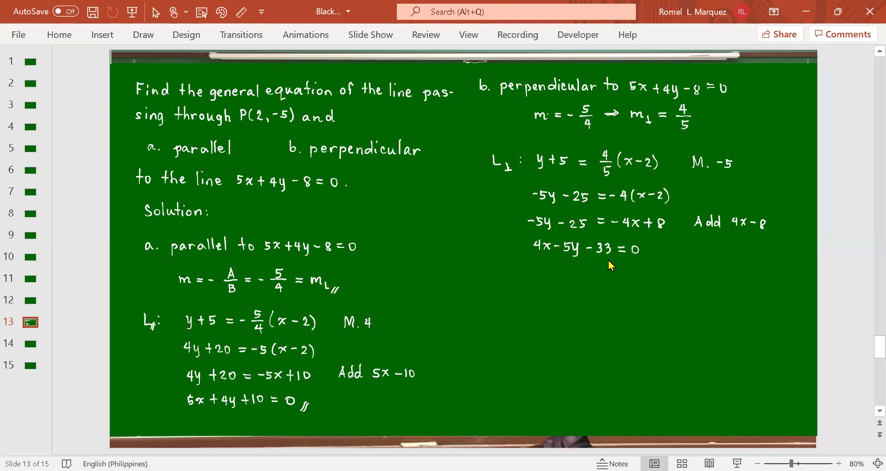
left_click_drag(645, 259, 654, 252)
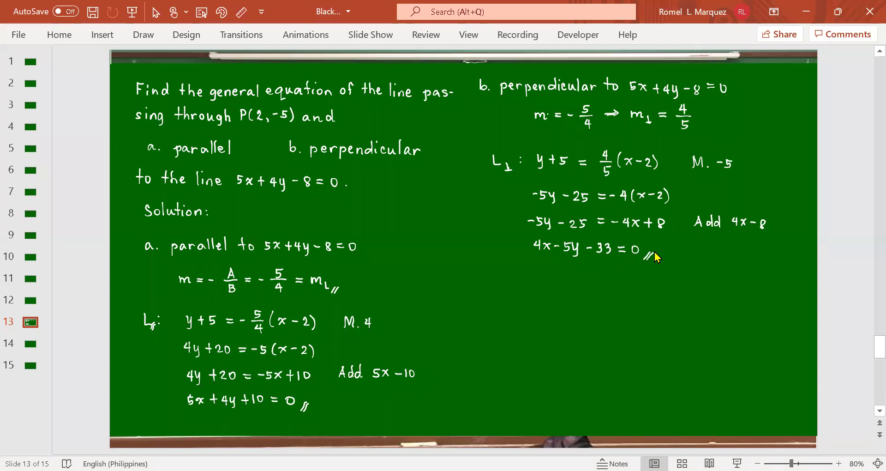